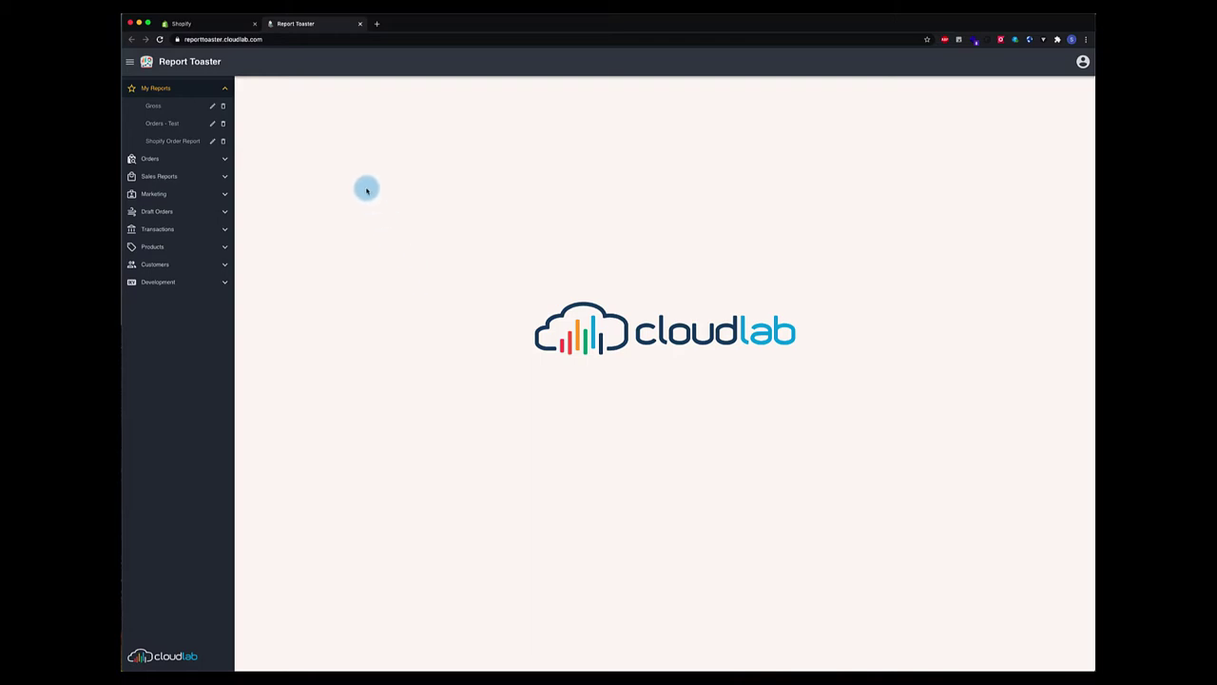
# Expand the Sales Reports category in the sidebar to list its reports.
pyautogui.click(202, 176)
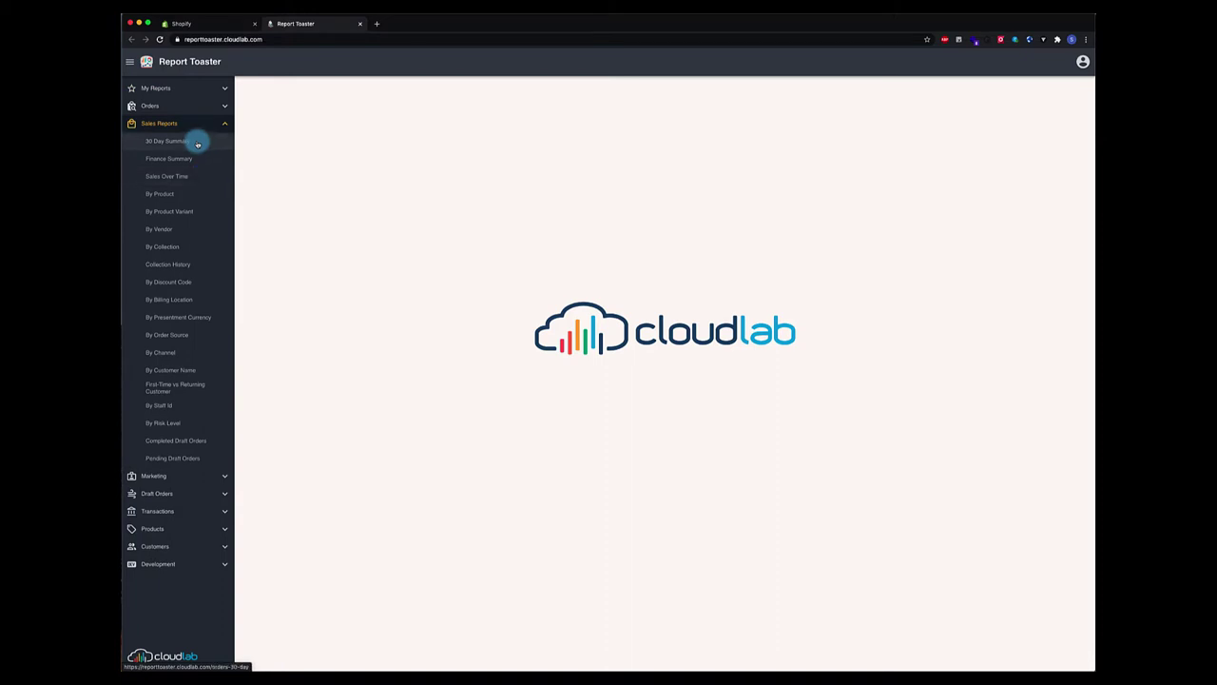
# Open the 30 Day Summary report, leaving the LAST 30 DAYS date range unchanged.
pyautogui.click(198, 143)
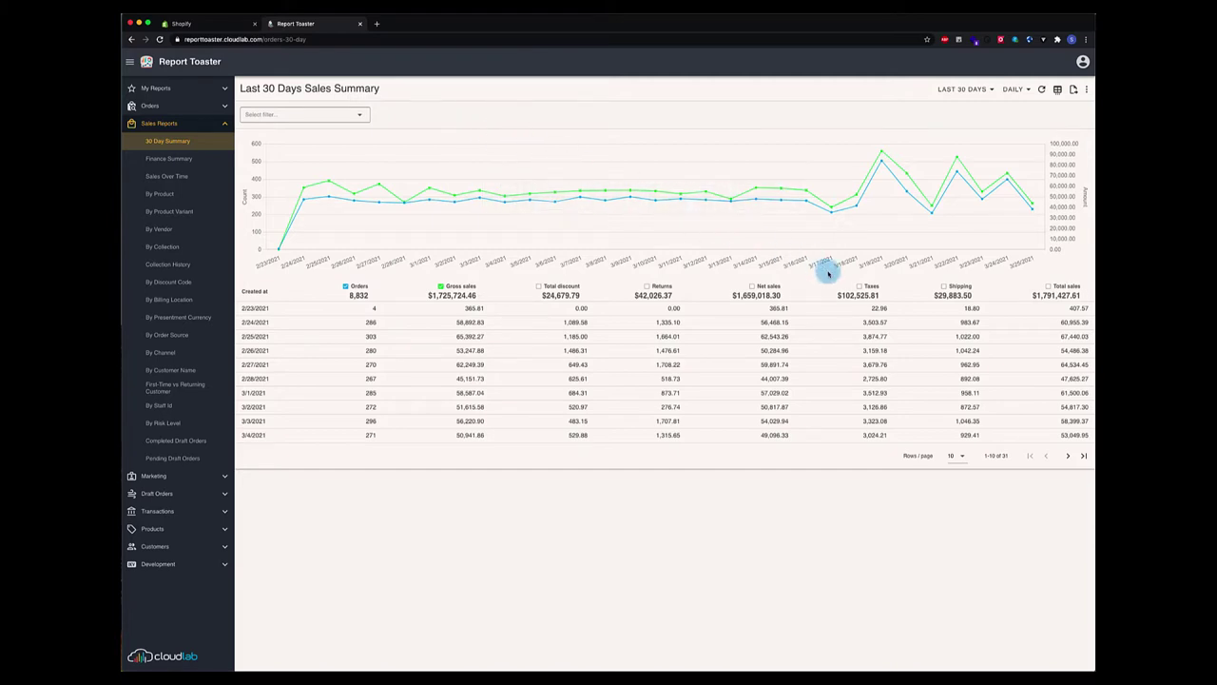
pyautogui.click(990, 89)
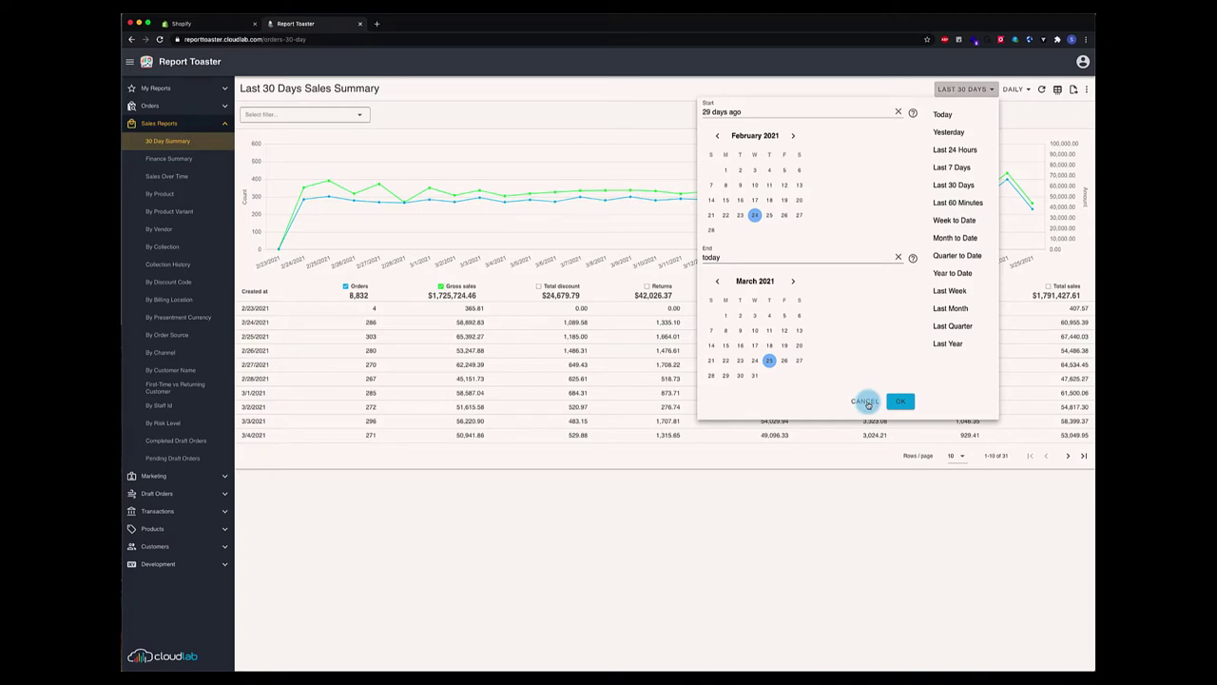
pyautogui.click(867, 403)
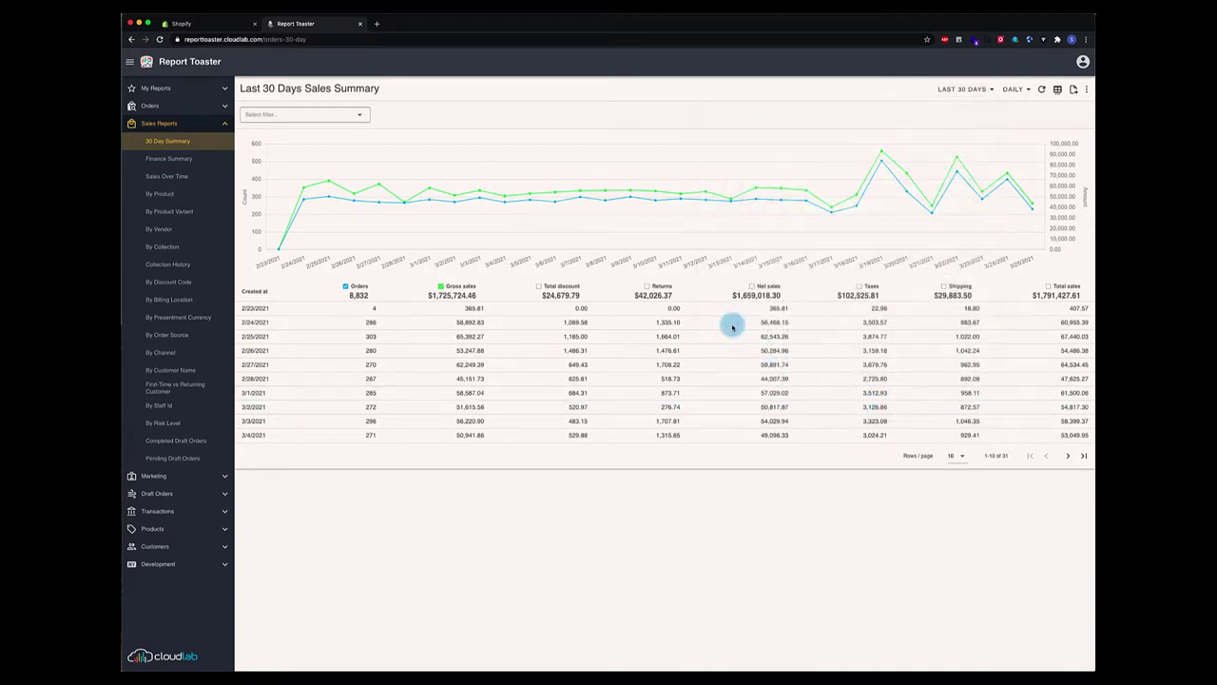
pyautogui.click(362, 115)
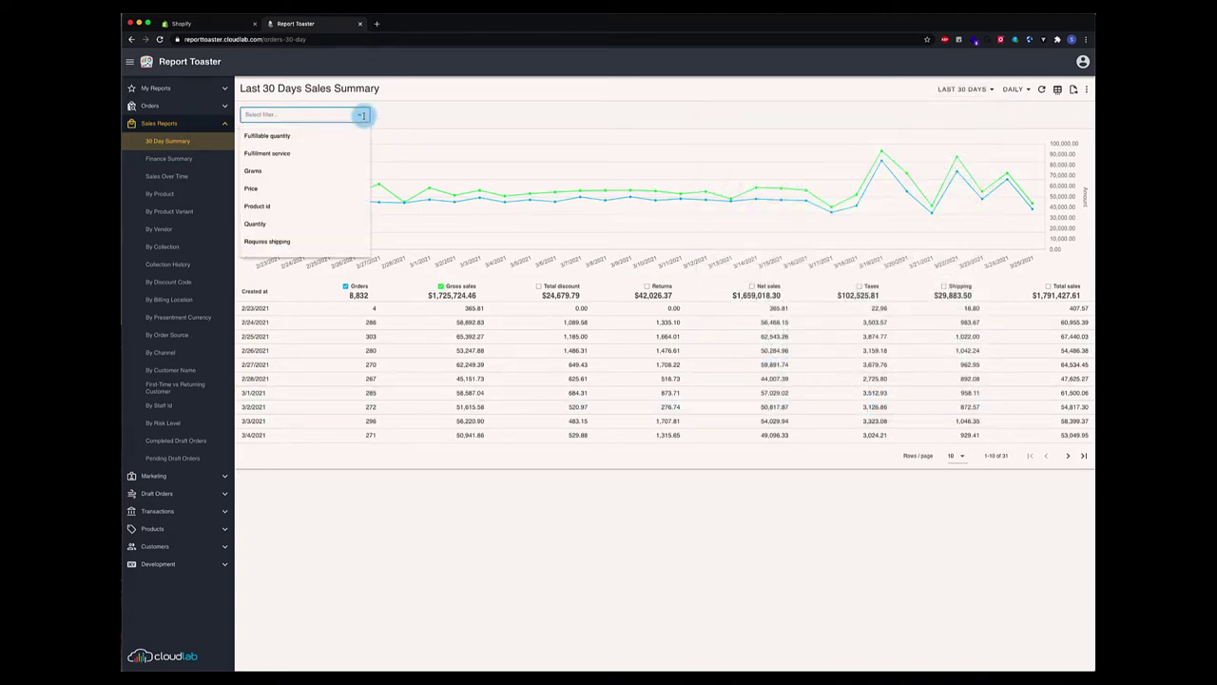
pyautogui.scroll(-6, 340, 150)
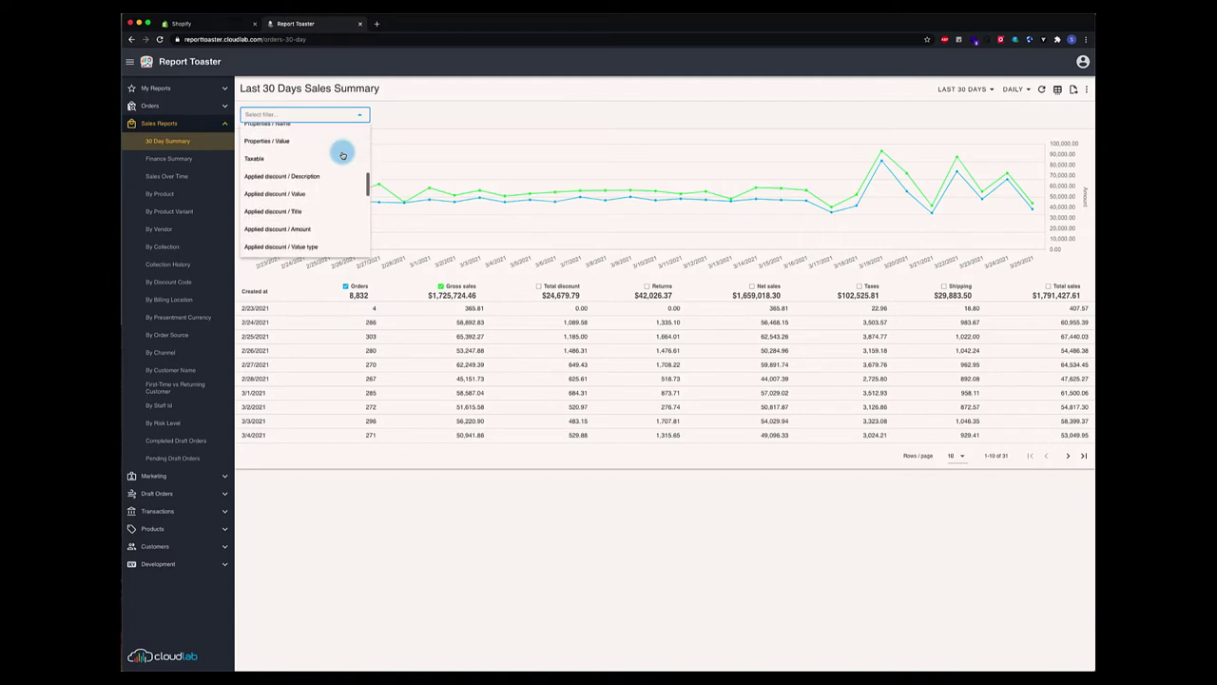
pyautogui.scroll(-3, 340, 152)
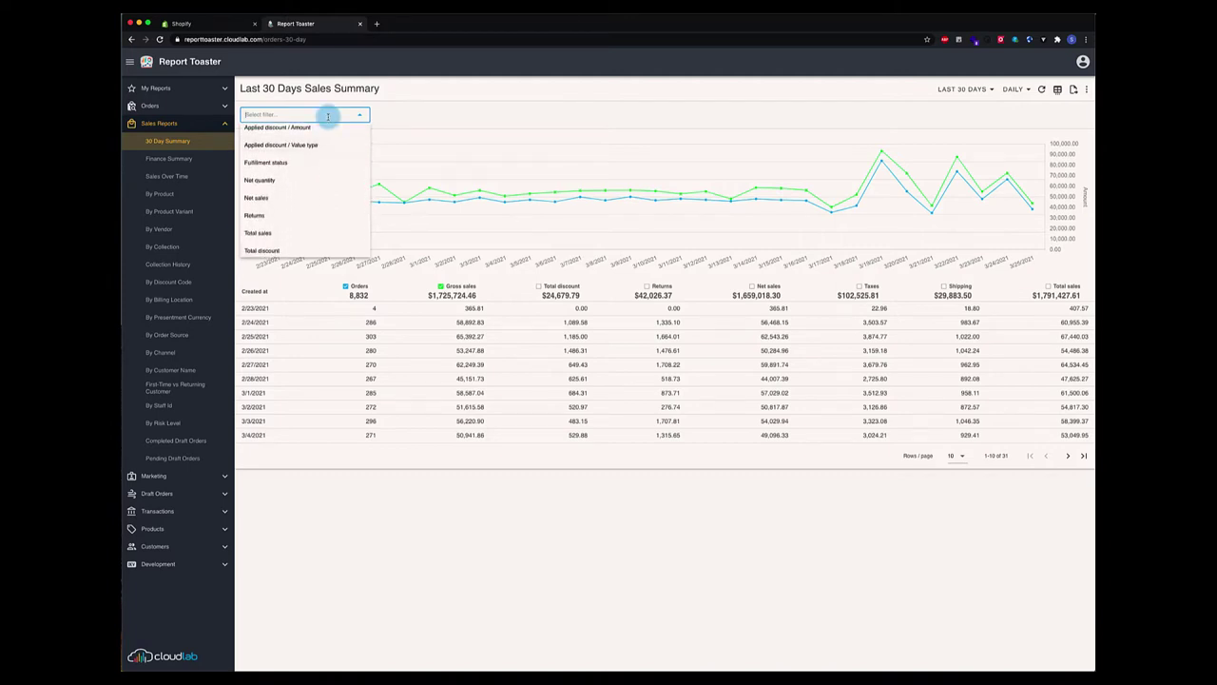
pyautogui.write('country')
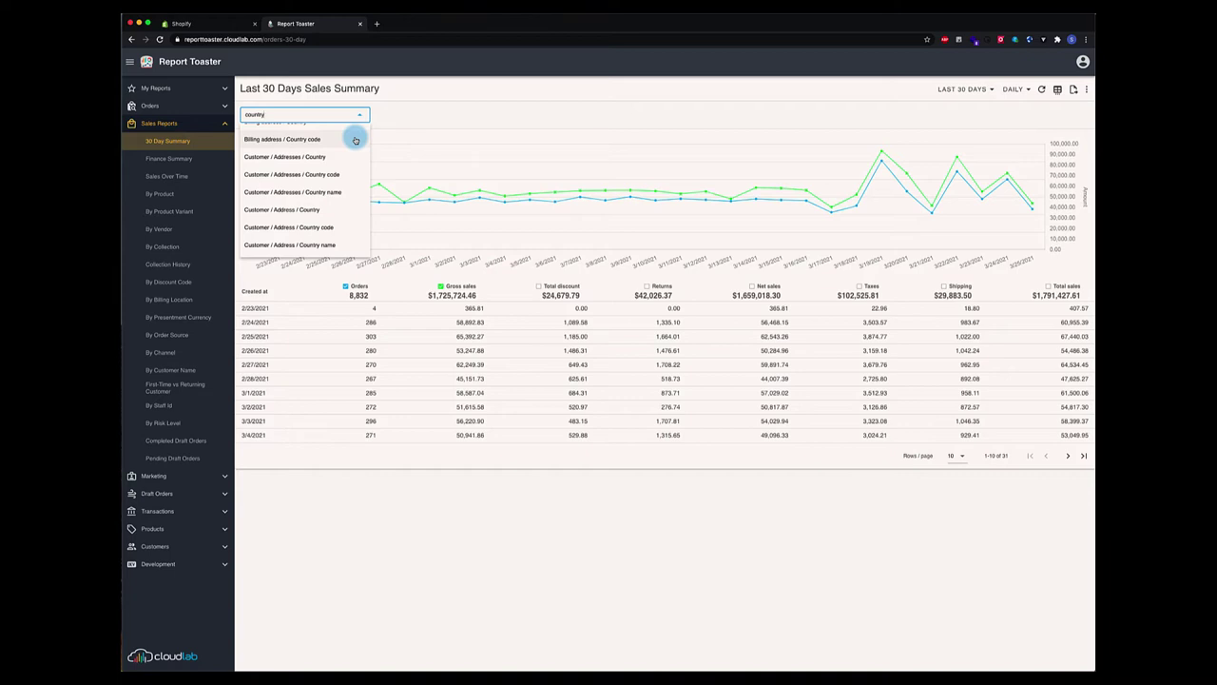
pyautogui.click(480, 119)
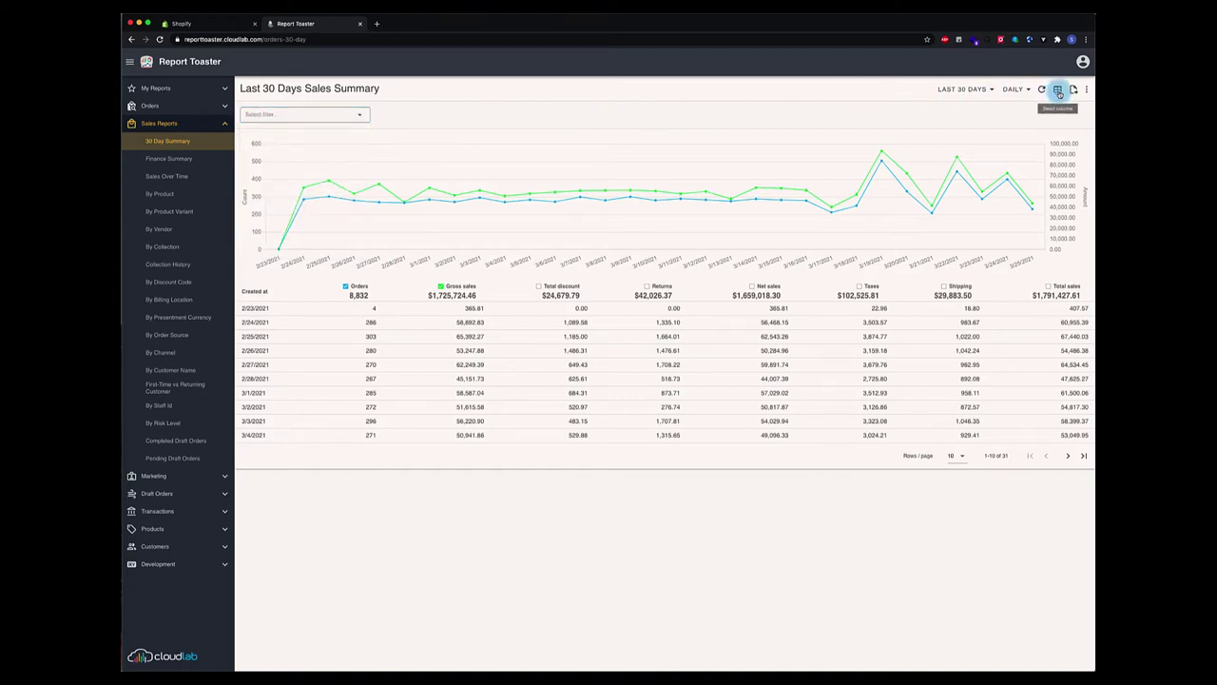
# Add Billing address / Country code as the first column, drop Total discount, and move Shipping before Taxes.
pyautogui.click(1058, 90)
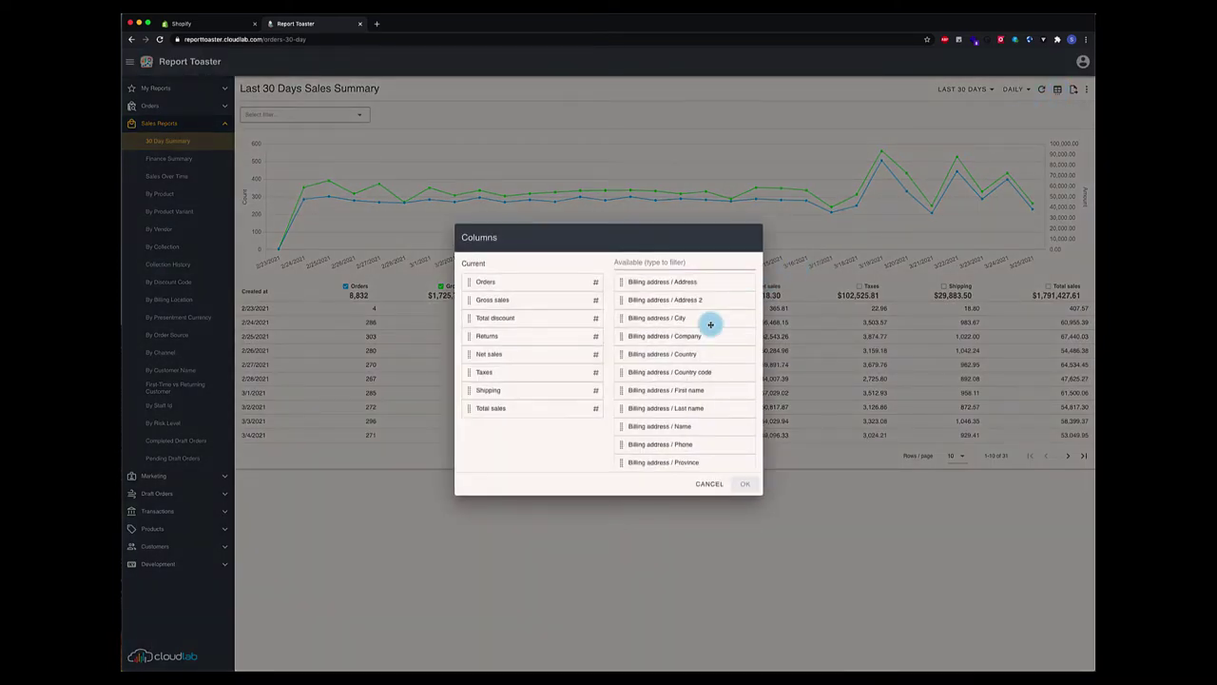
pyautogui.scroll(-6, 710, 325)
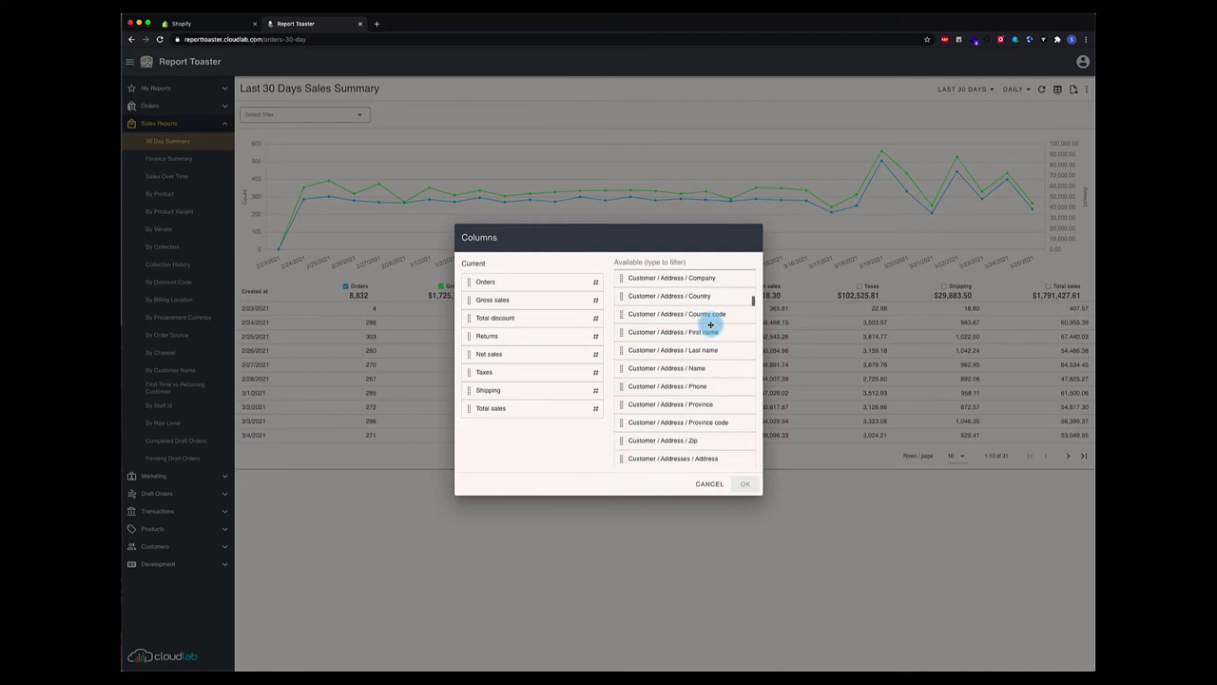
pyautogui.scroll(8, 710, 323)
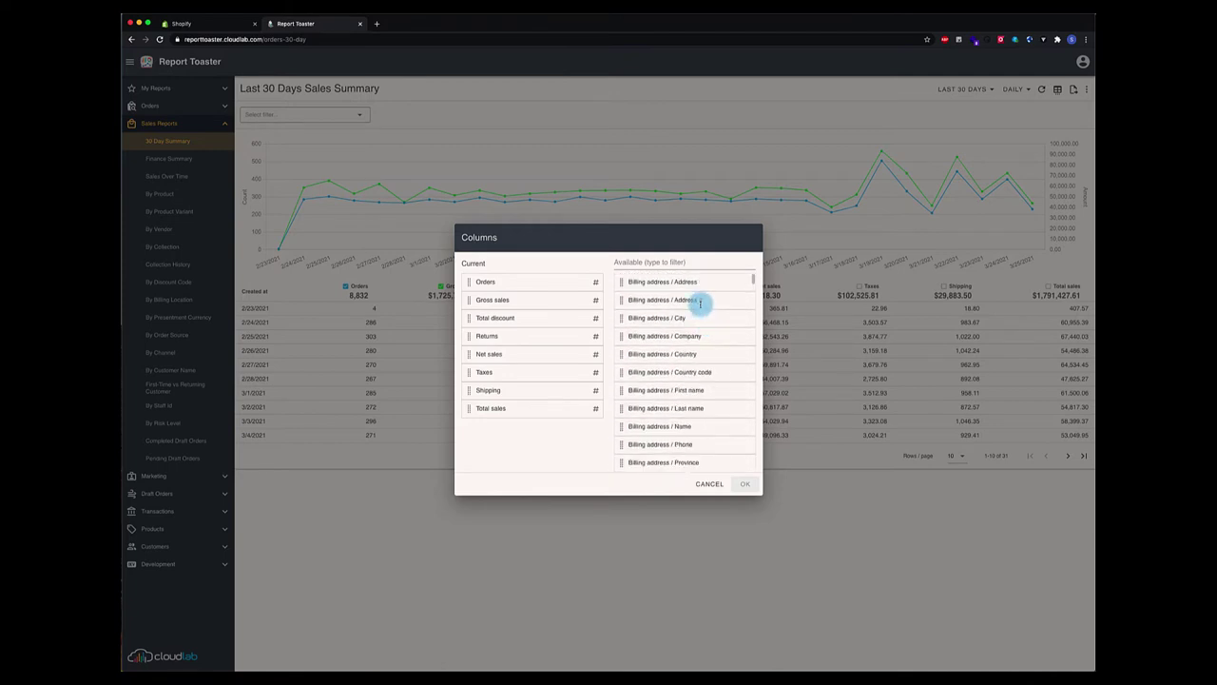
pyautogui.click(678, 261)
pyautogui.write('coun')
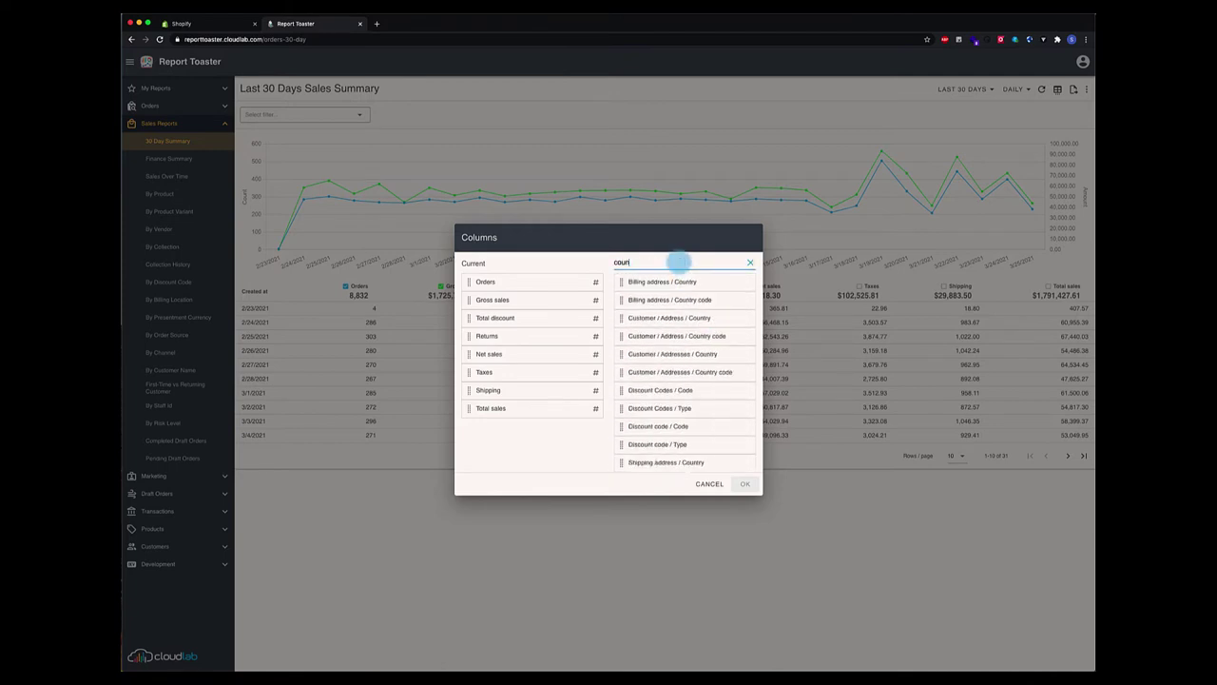
pyautogui.write('try')
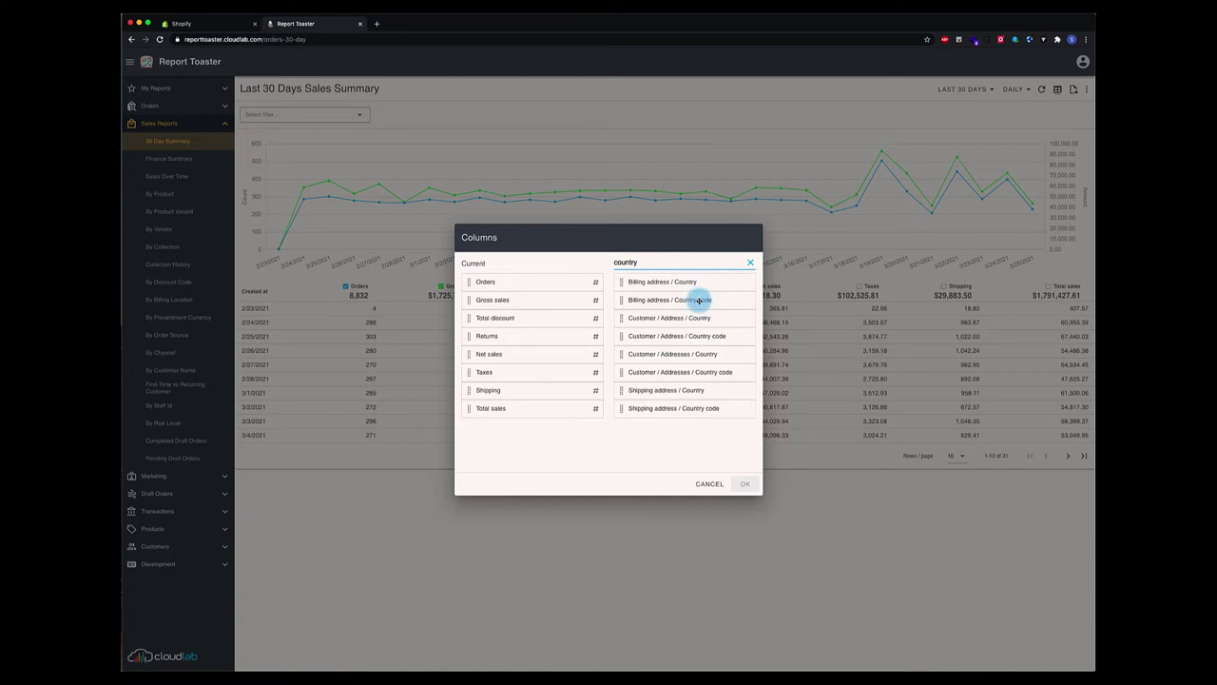
pyautogui.moveTo(699, 299); pyautogui.dragTo(556, 283)
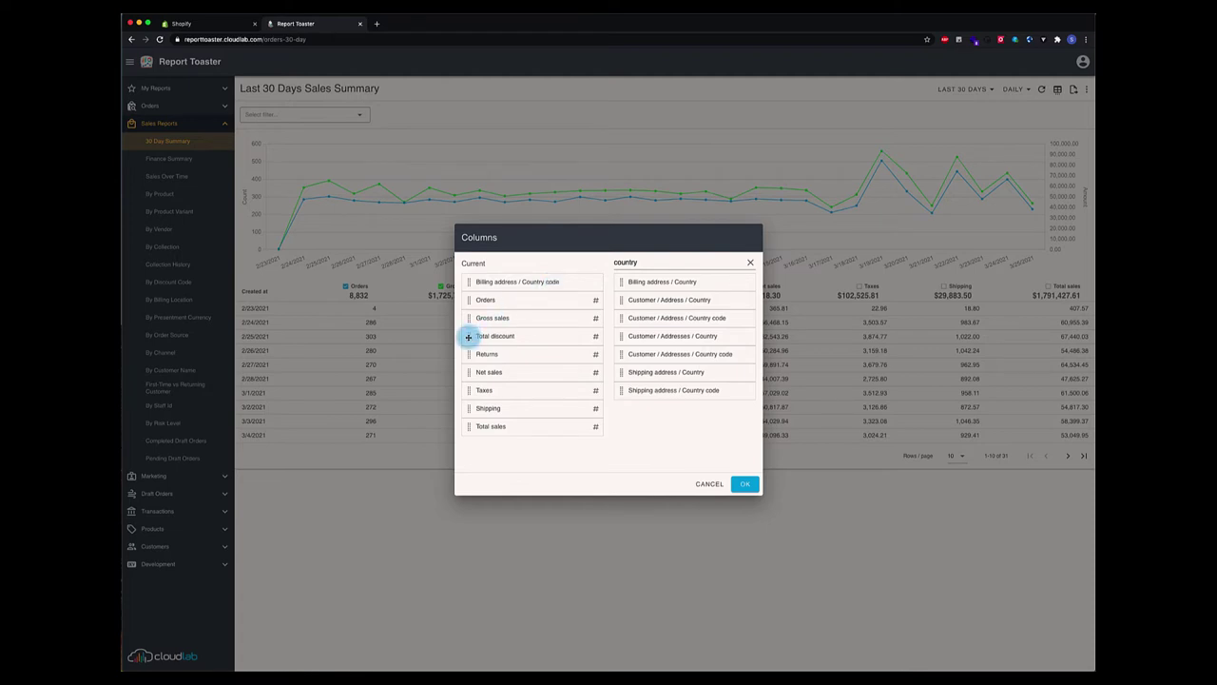
pyautogui.moveTo(469, 337); pyautogui.dragTo(641, 333)
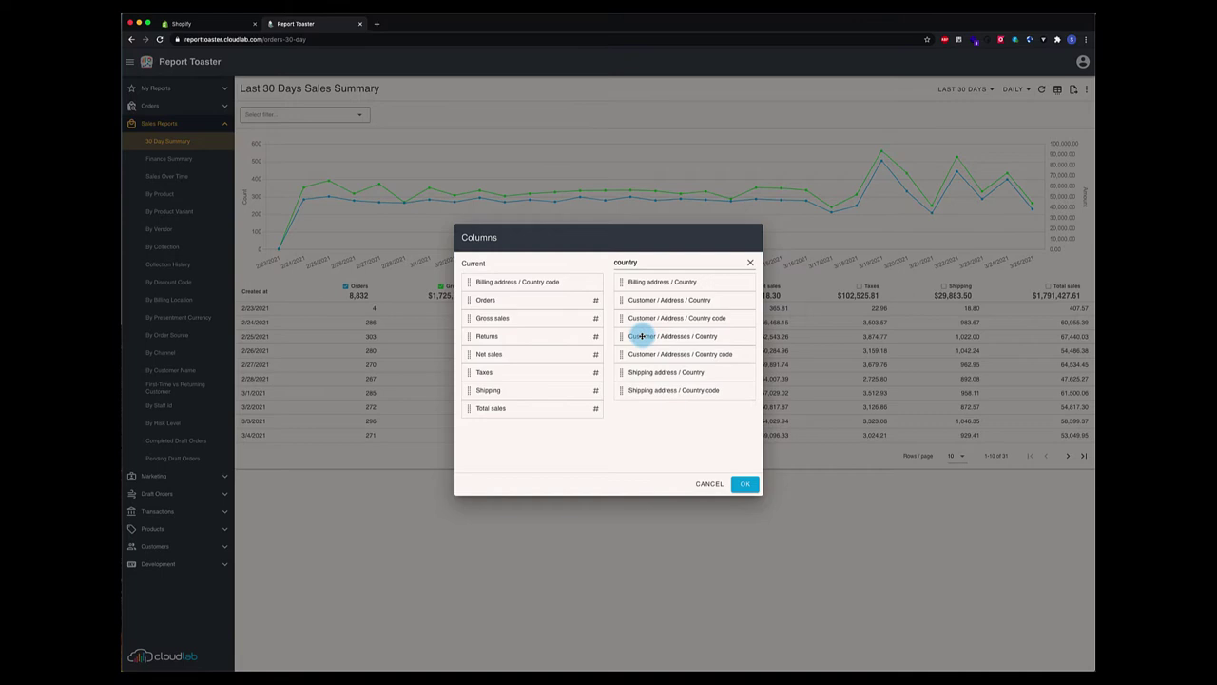
pyautogui.moveTo(469, 390); pyautogui.dragTo(469, 376)
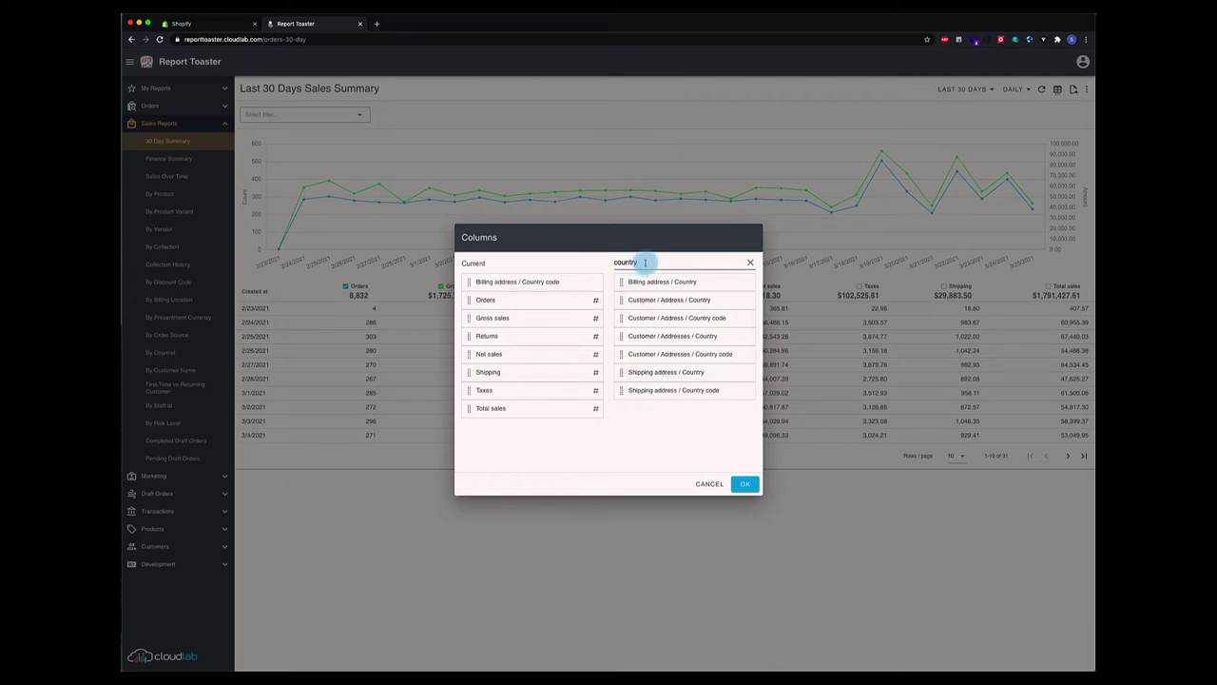
# Add a Net sales (max) column directly after Net sales and apply the columns.
pyautogui.moveTo(646, 261); pyautogui.dragTo(572, 265)
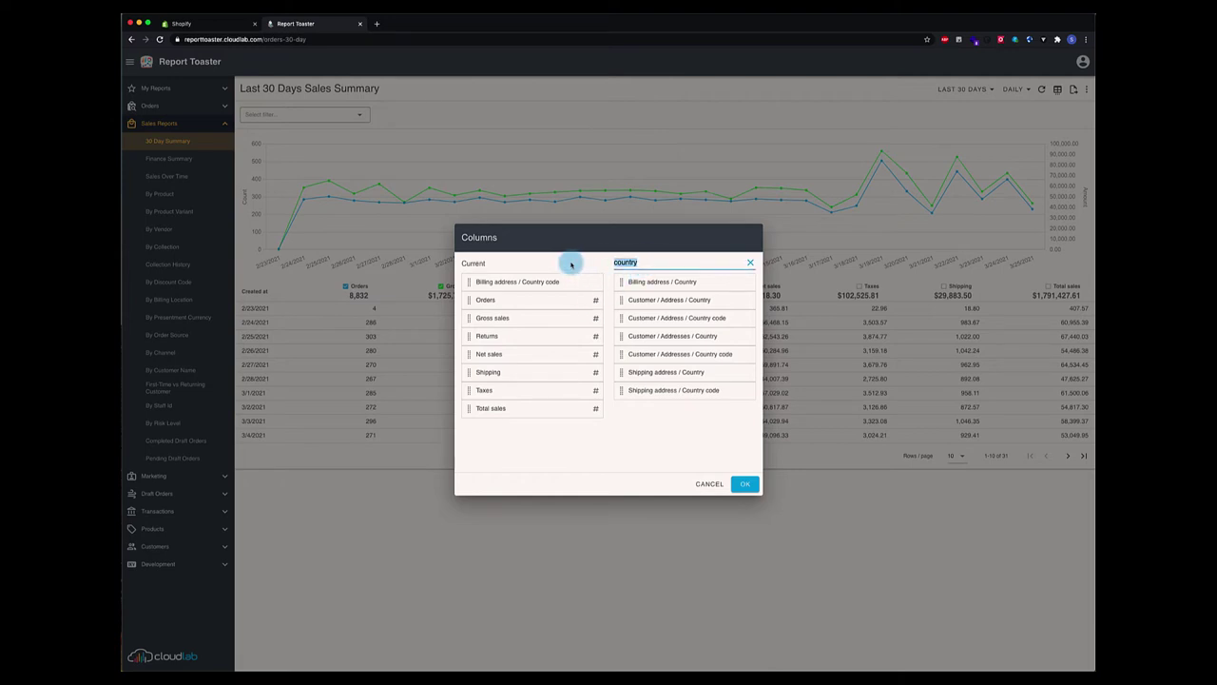
pyautogui.write('pric')
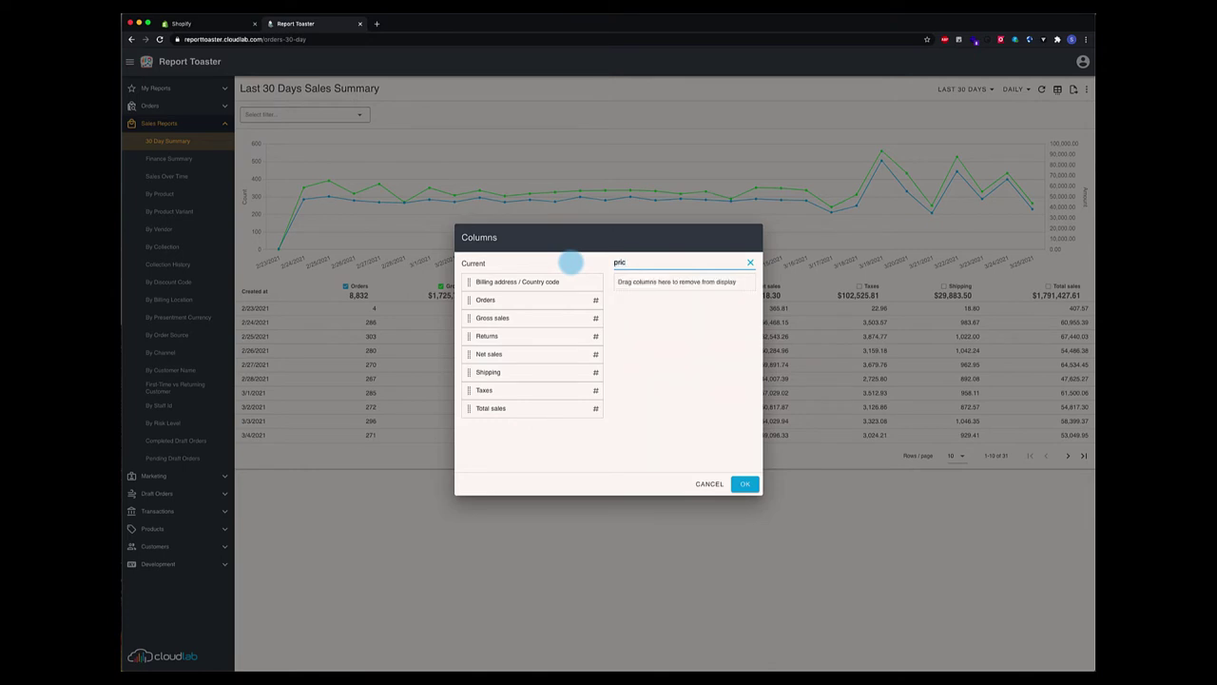
pyautogui.press('BackSpace')
pyautogui.press('BackSpace')
pyautogui.press('BackSpace')
pyautogui.press('BackSpace')
pyautogui.press('BackSpace')
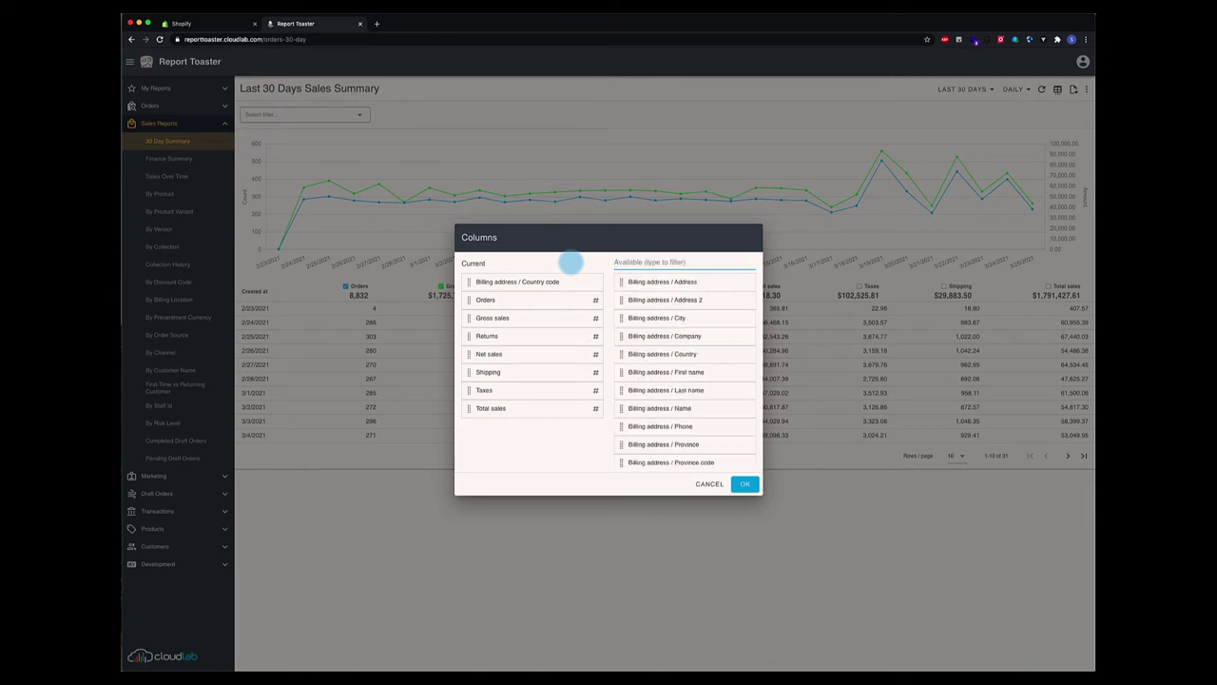
pyautogui.write('sales')
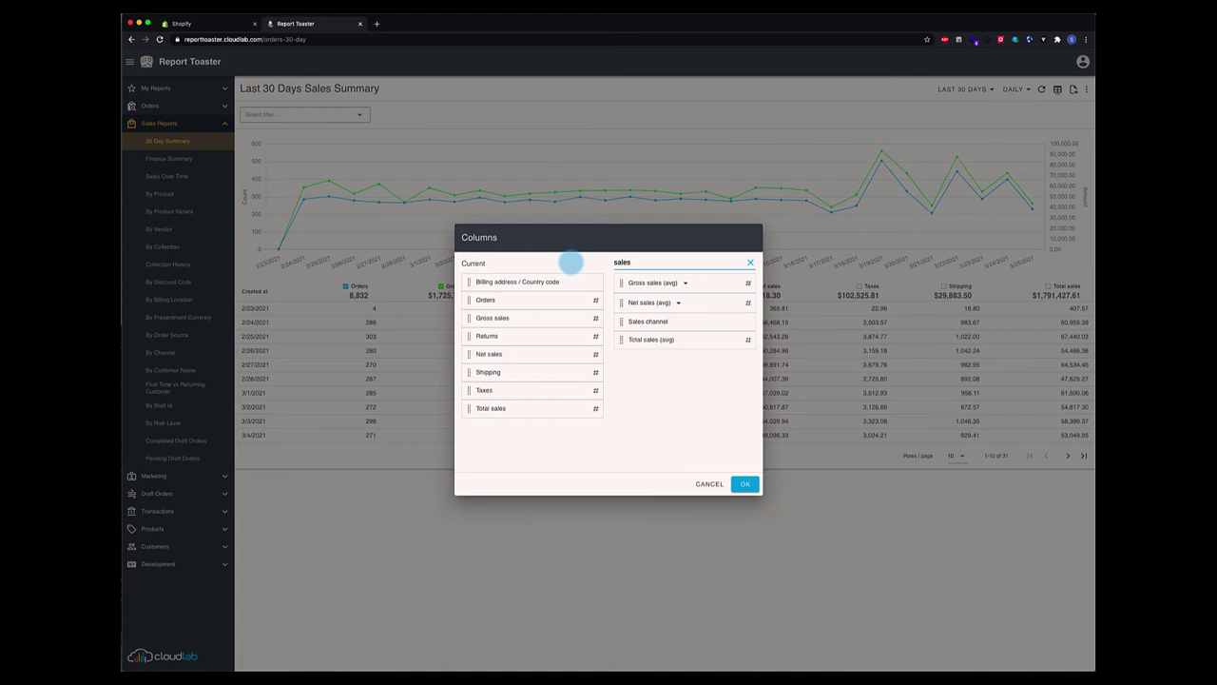
pyautogui.click(679, 303)
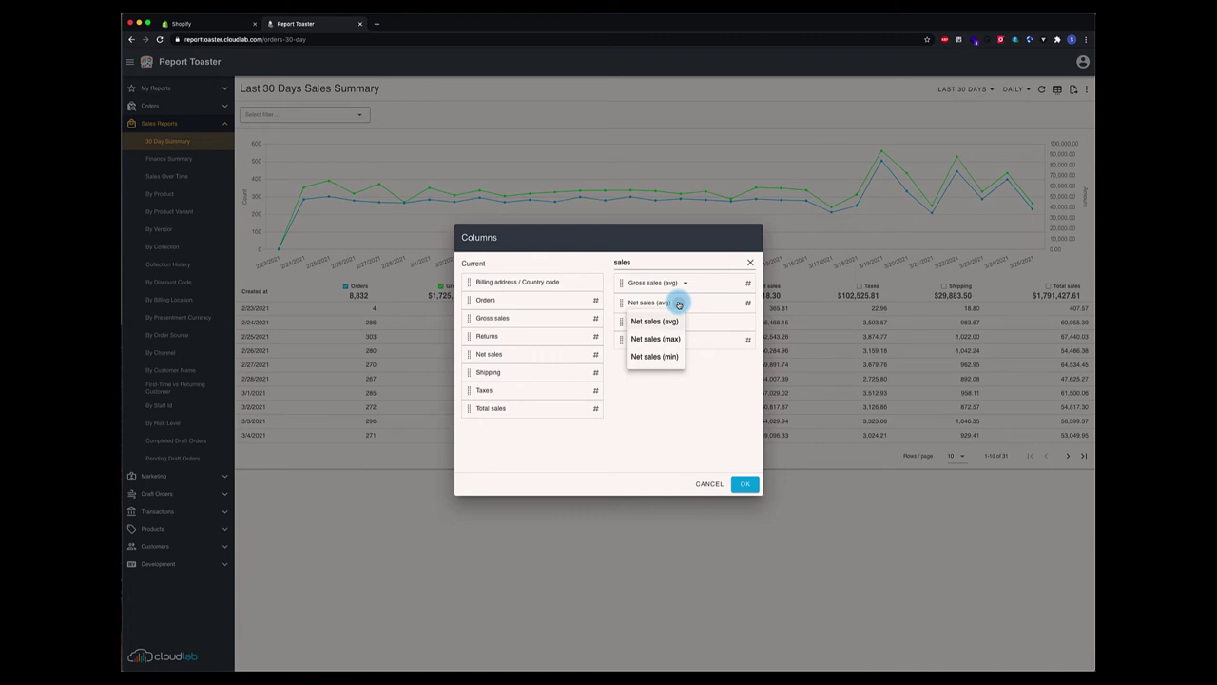
pyautogui.click(698, 303)
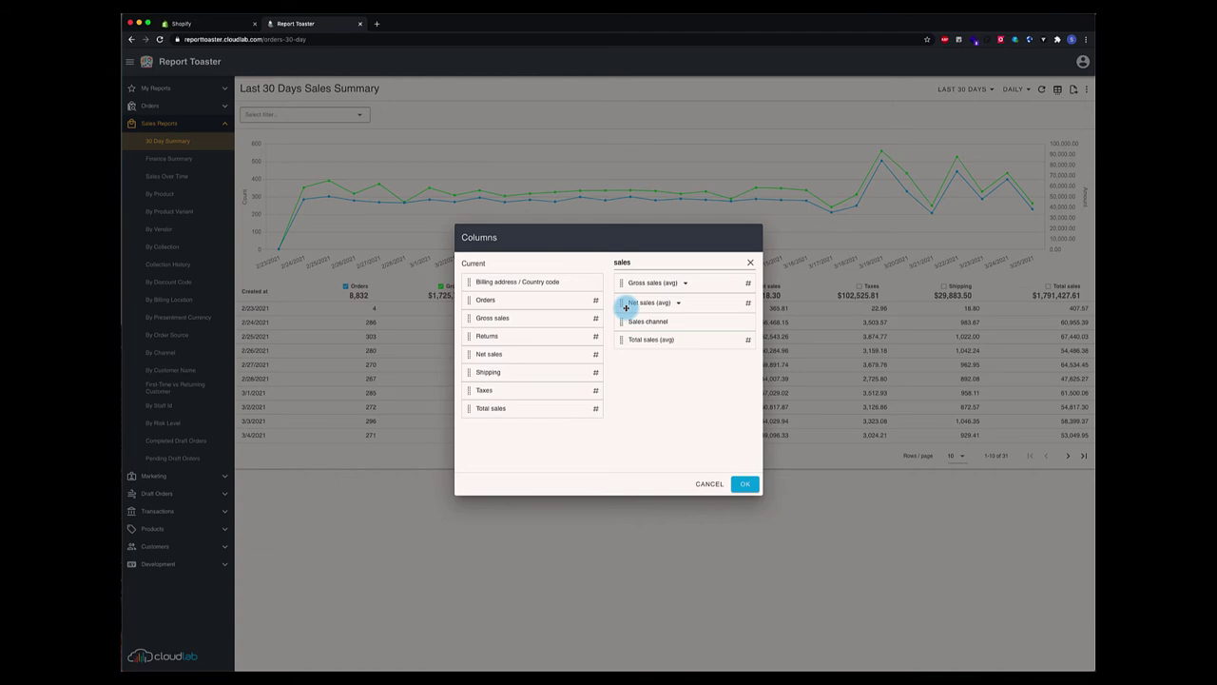
pyautogui.click(677, 302)
pyautogui.click(656, 338)
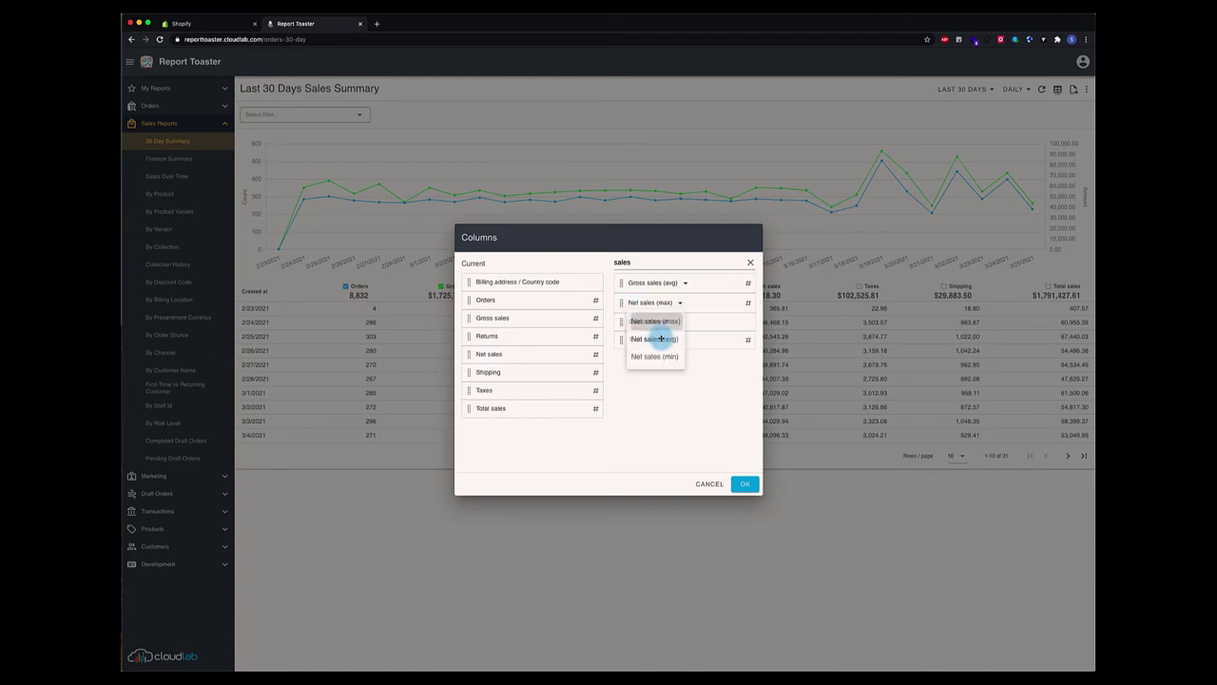
pyautogui.moveTo(631, 302); pyautogui.dragTo(524, 369)
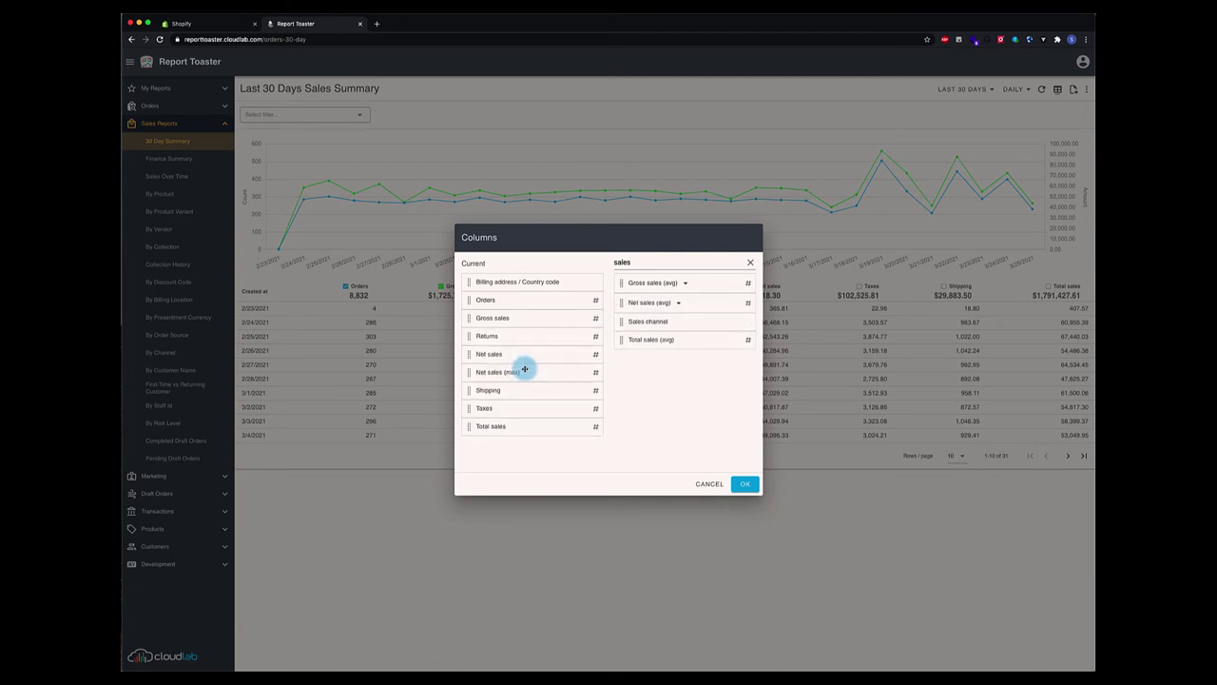
pyautogui.click(745, 484)
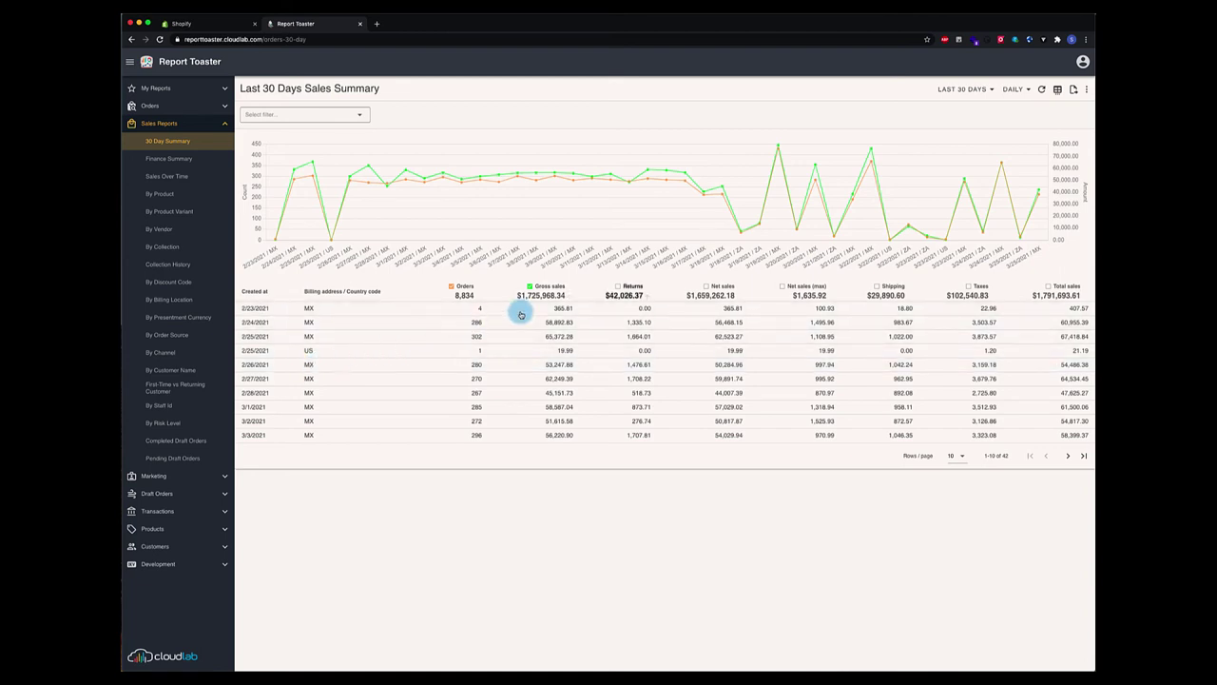
# Chart Returns in place of Gross sales and sort by Created at, newest first.
pyautogui.click(618, 287)
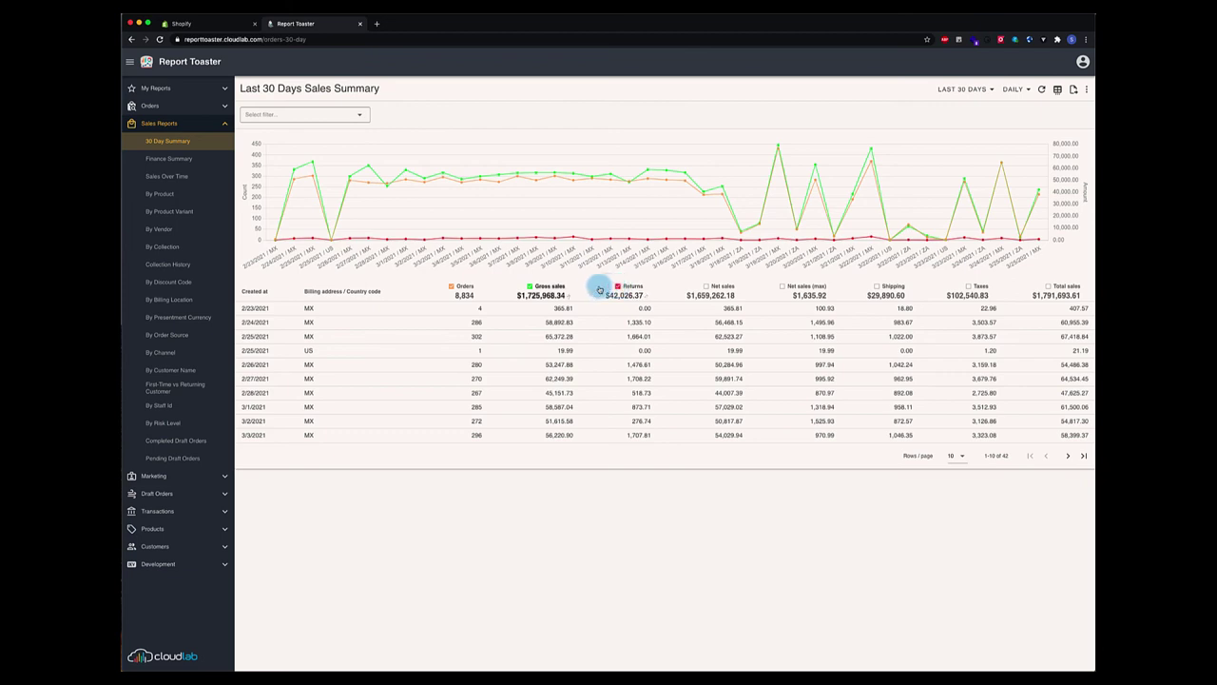
pyautogui.click(530, 287)
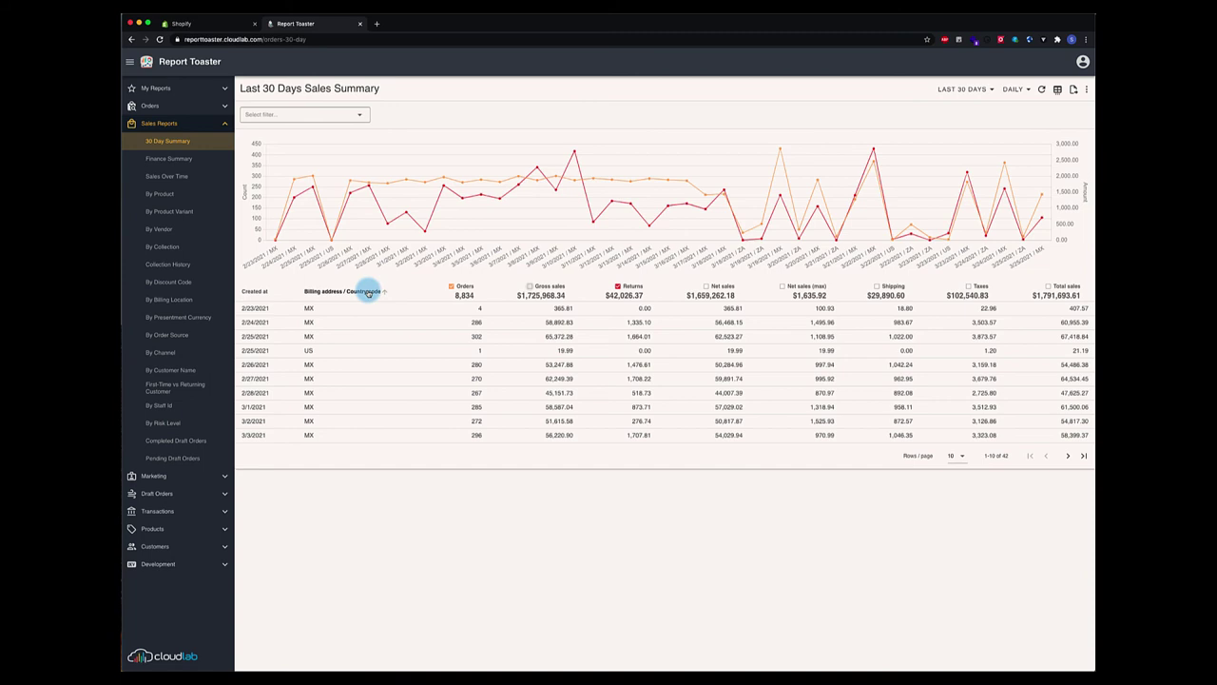
pyautogui.click(262, 294)
pyautogui.click(261, 294)
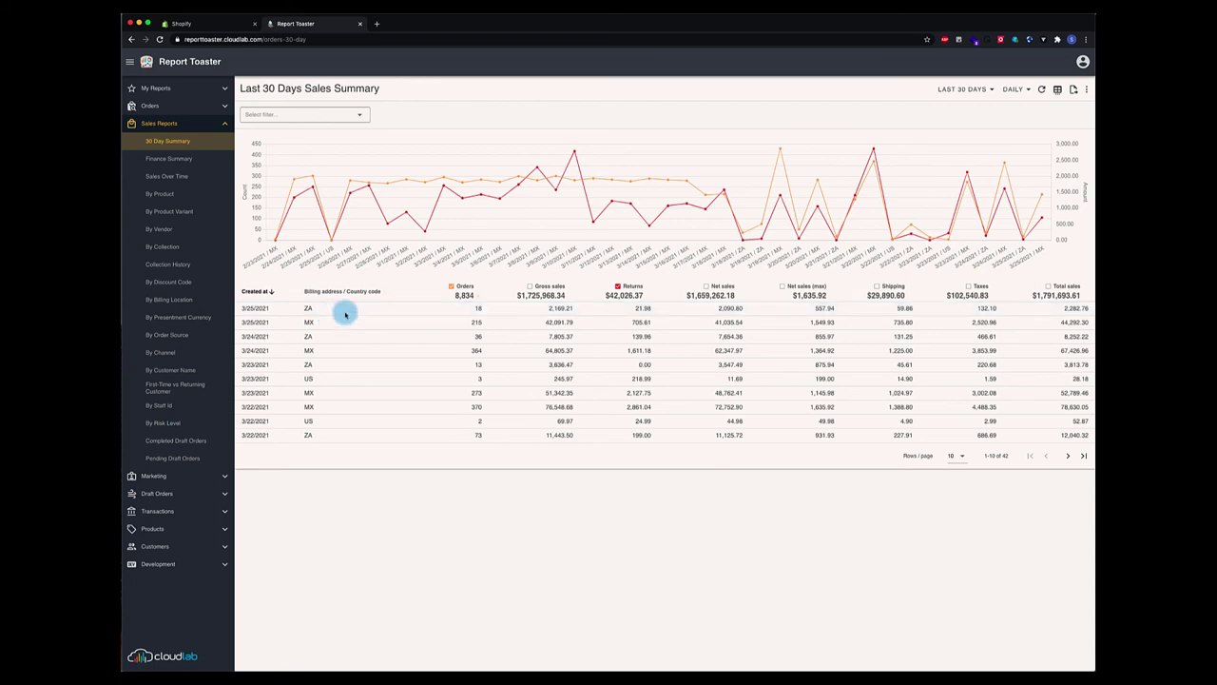
pyautogui.click(1086, 90)
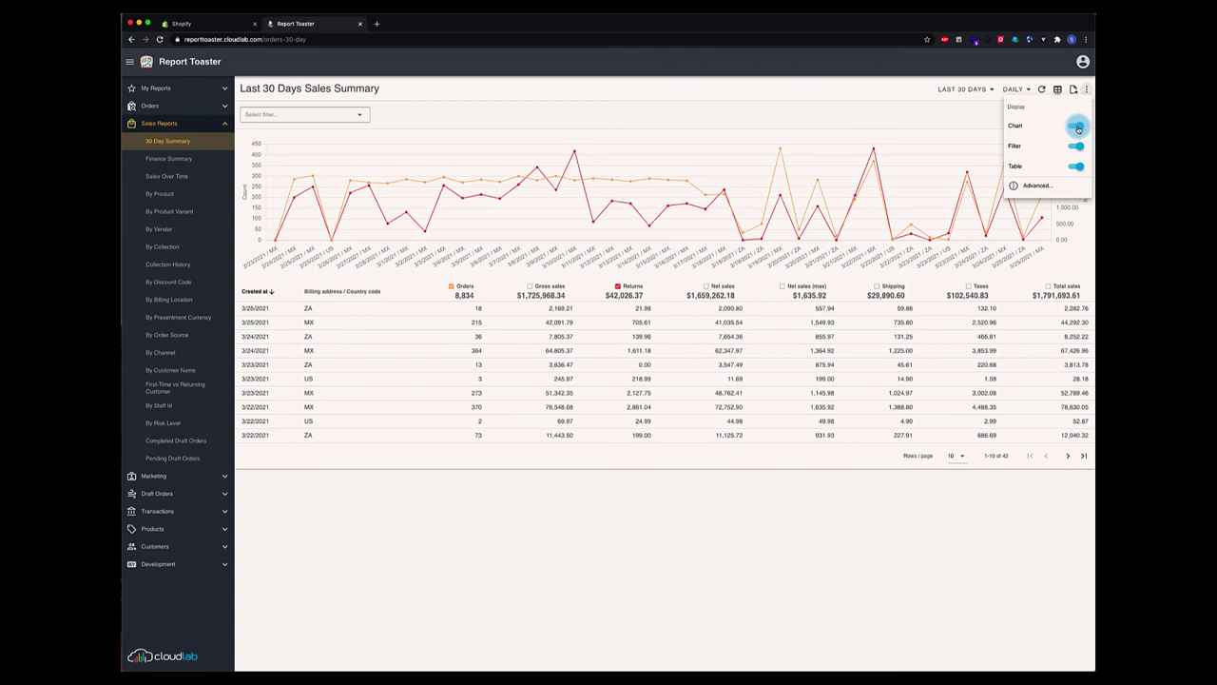
pyautogui.click(1078, 127)
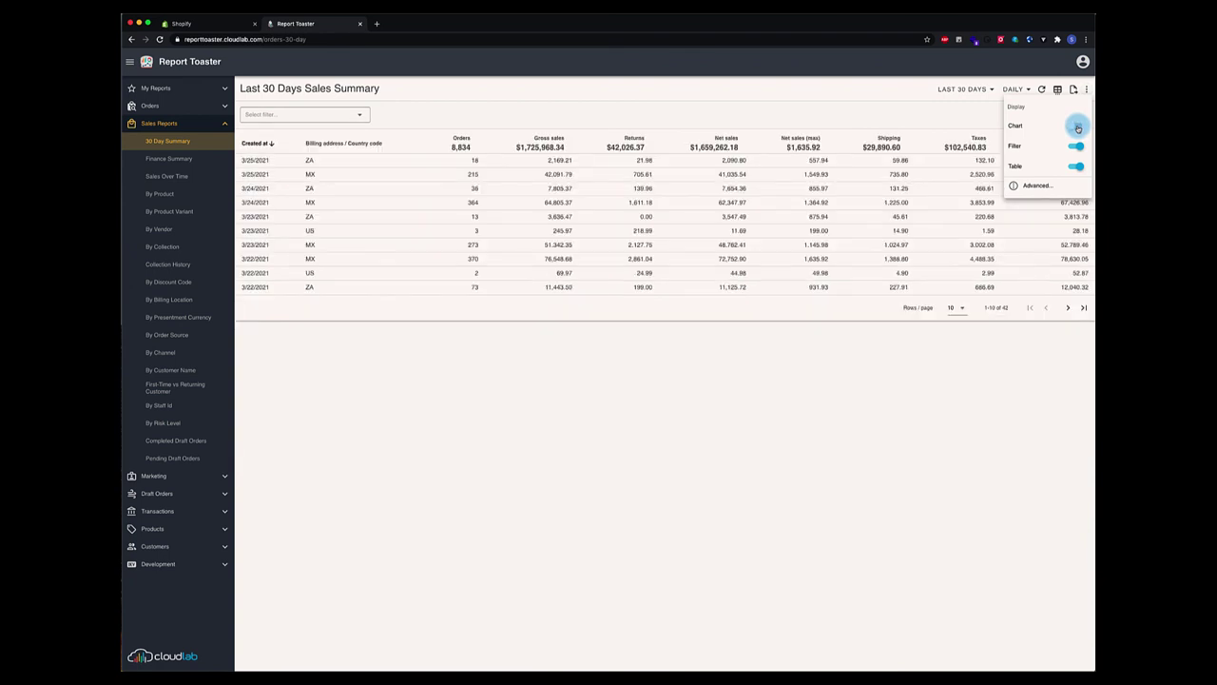
pyautogui.click(1077, 128)
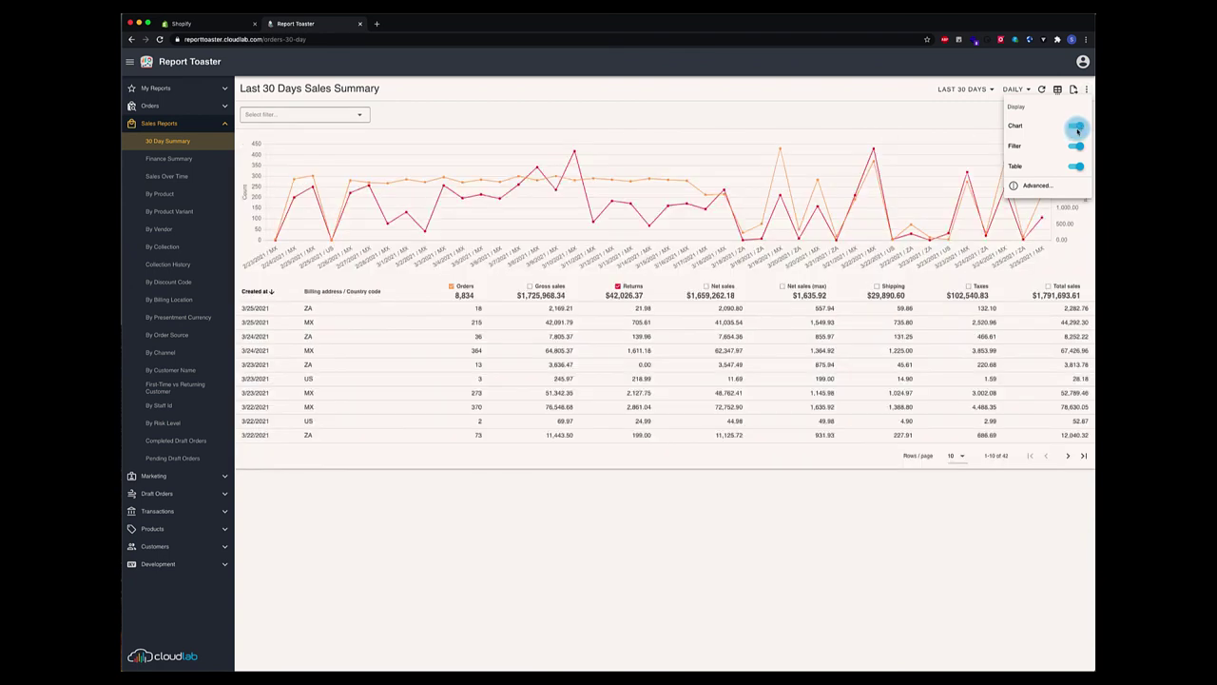
pyautogui.click(1075, 149)
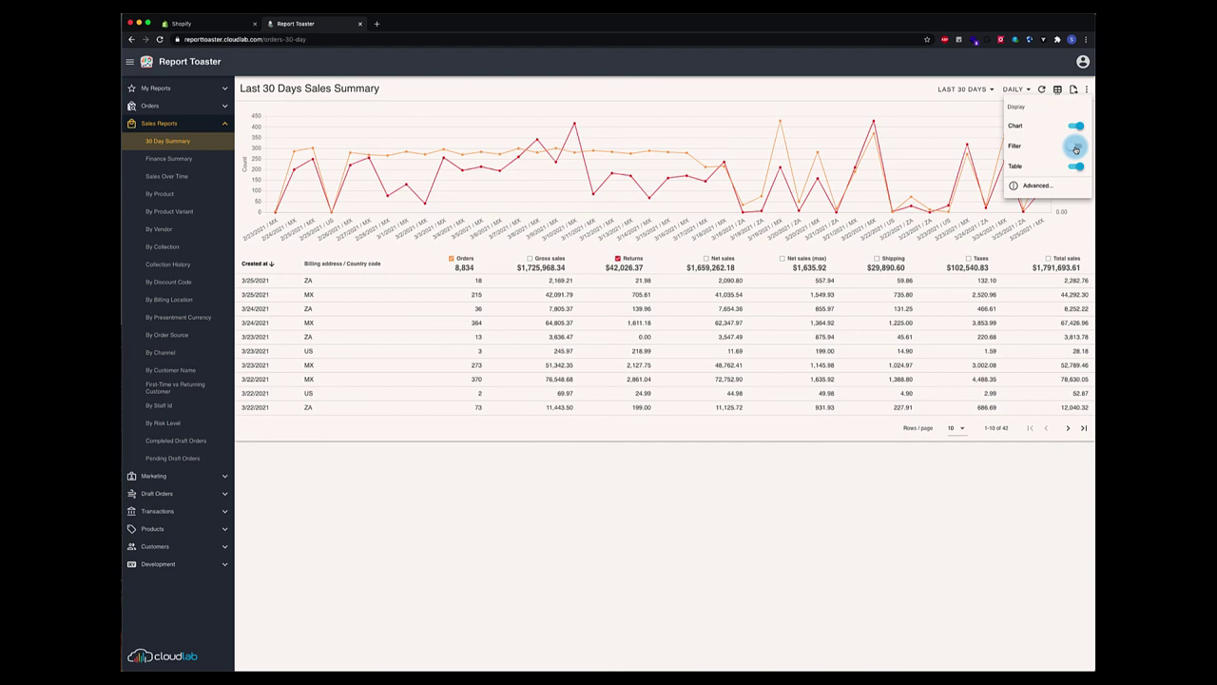
pyautogui.click(1075, 149)
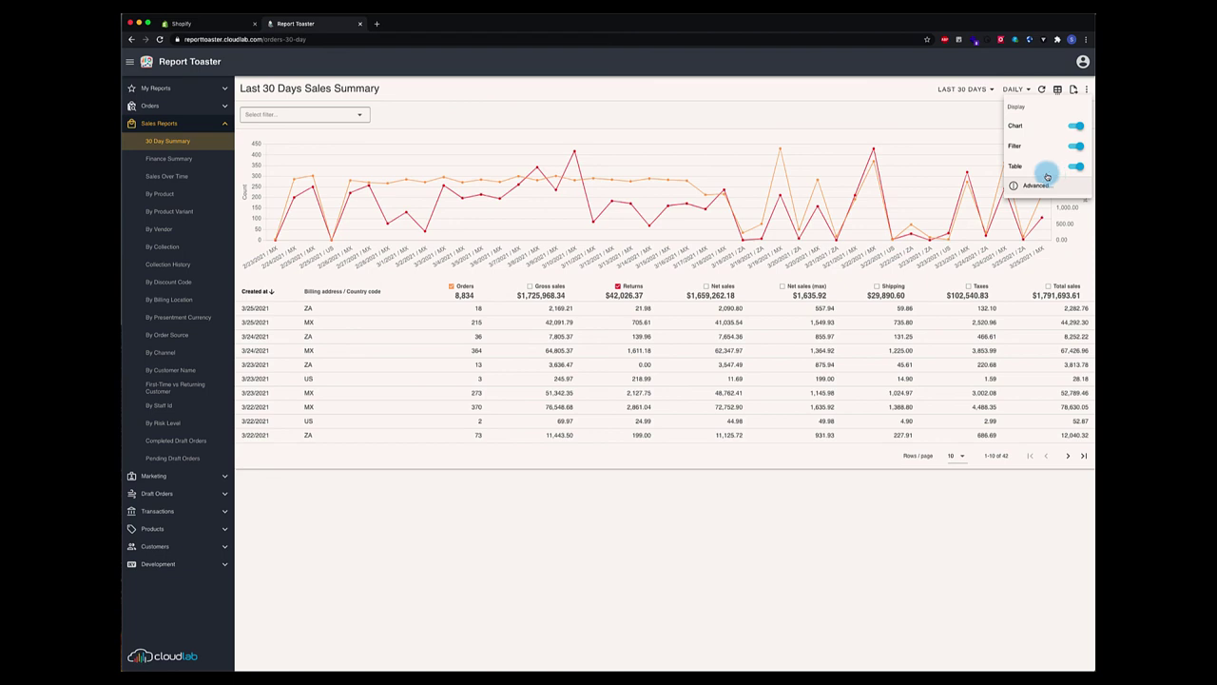
pyautogui.click(904, 117)
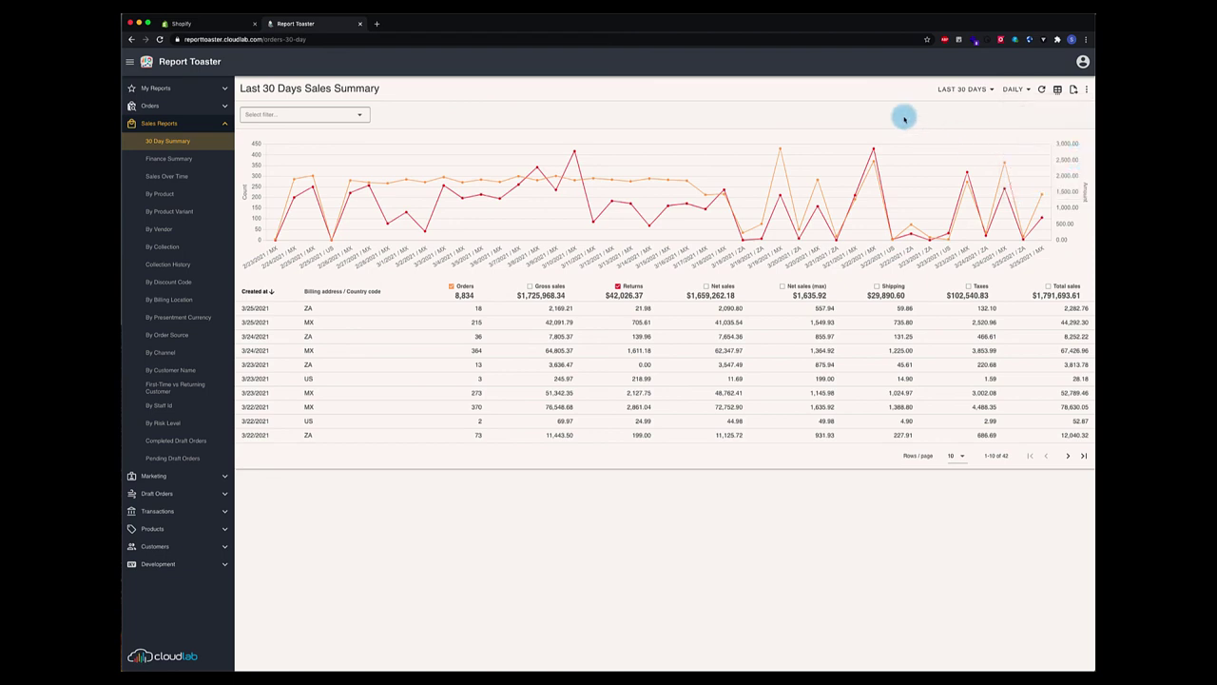